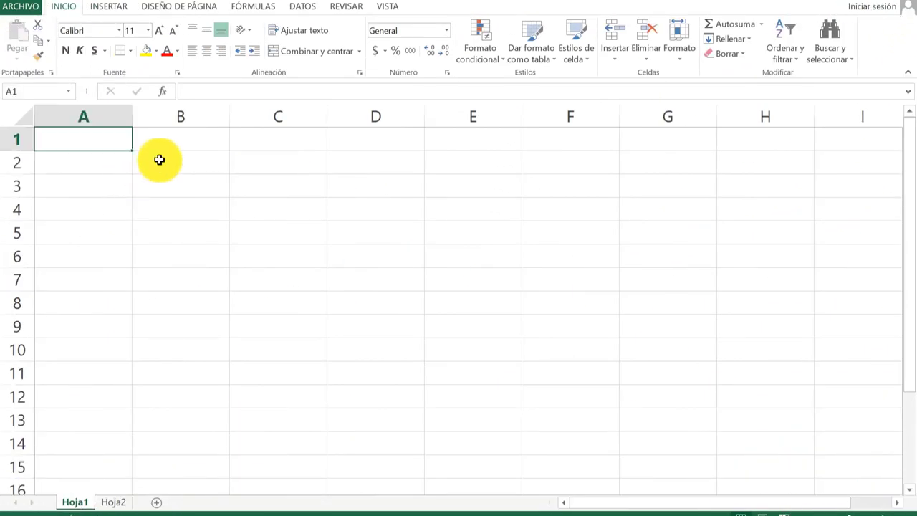
Start a formula in cell B2 with '=m.' to list the M.C.D and M.C.M functions
{"action": "left_click", "coordinate": [159, 160]}
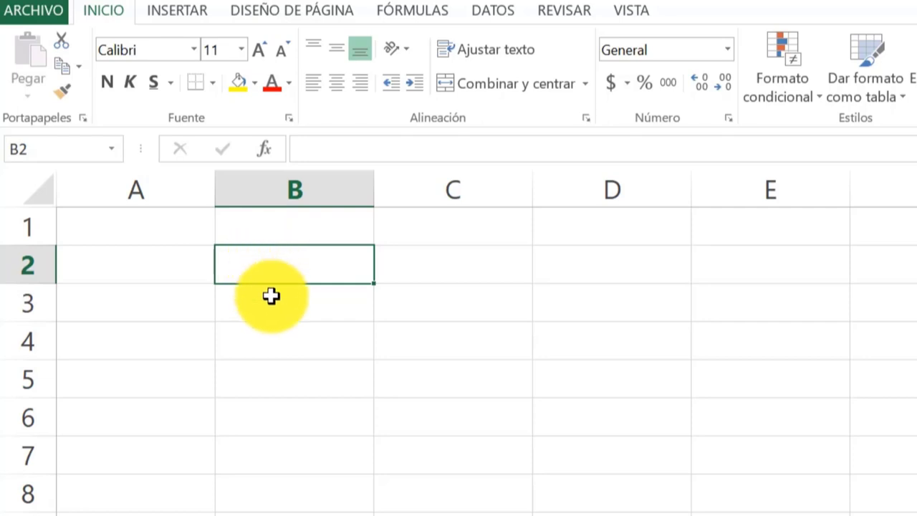
{"action": "type", "text": "=m"}
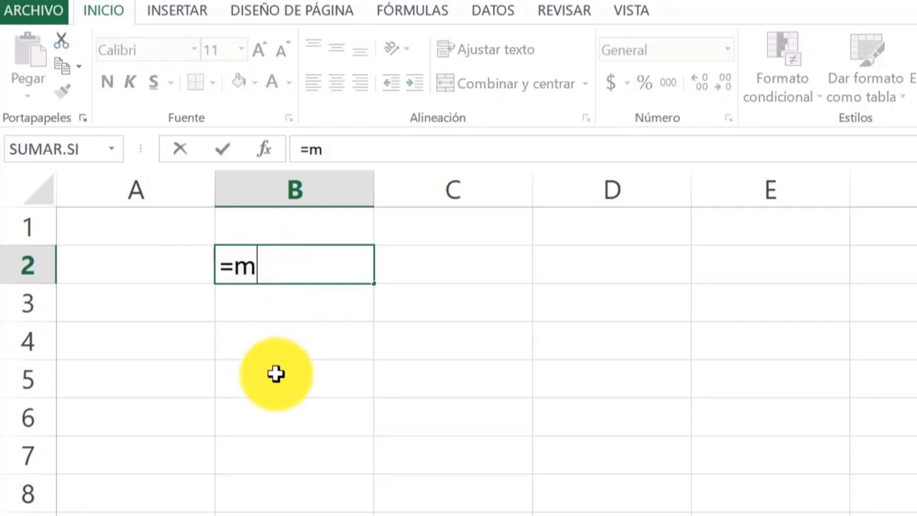
{"action": "type", "text": "."}
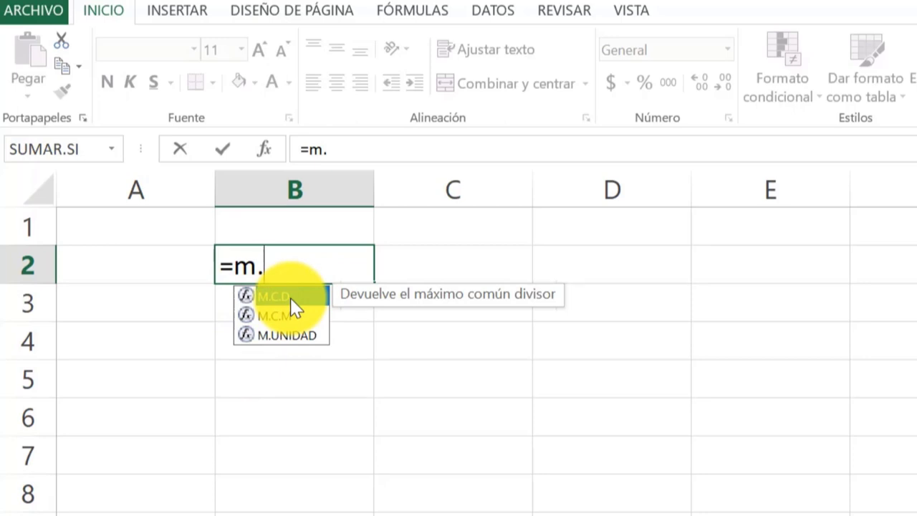
Enter =M.C.D(21;90) in B2 to get the greatest common divisor 3
{"action": "double_click", "coordinate": [300, 297]}
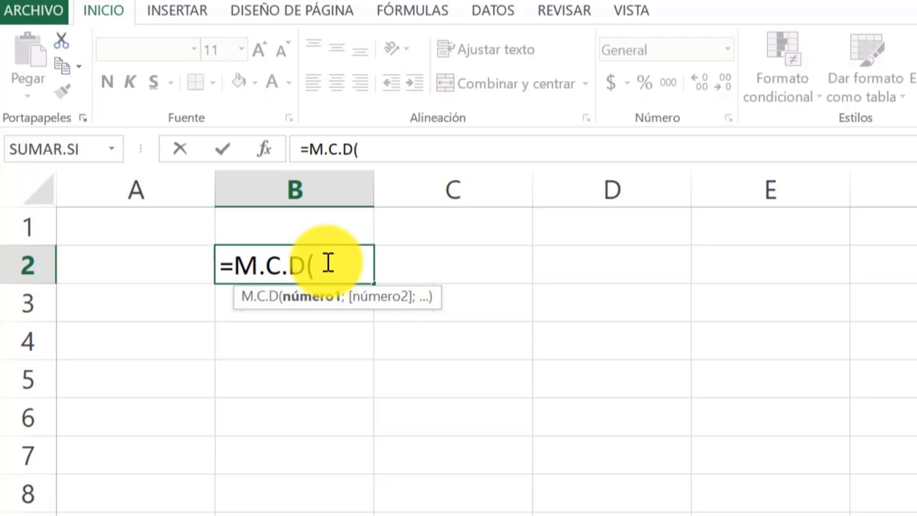
{"action": "type", "text": "21"}
{"action": "type", "text": ";"}
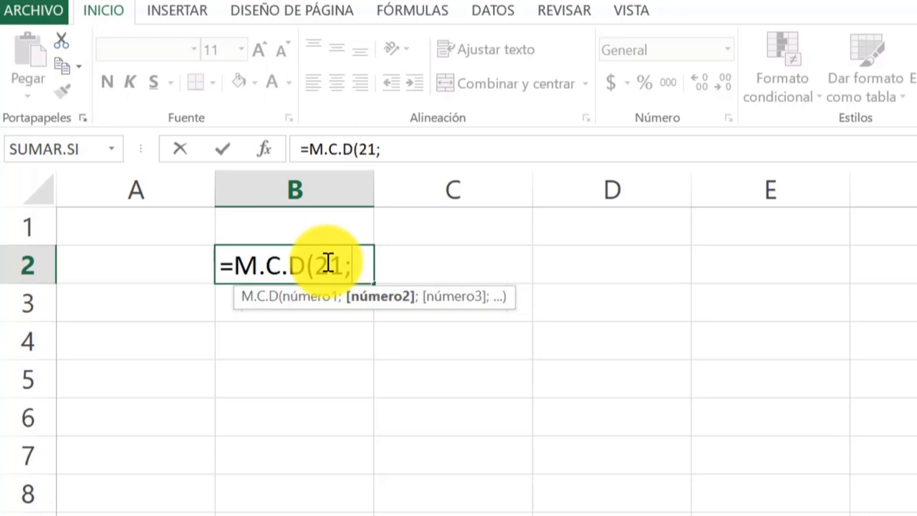
{"action": "type", "text": "9"}
{"action": "type", "text": "0"}
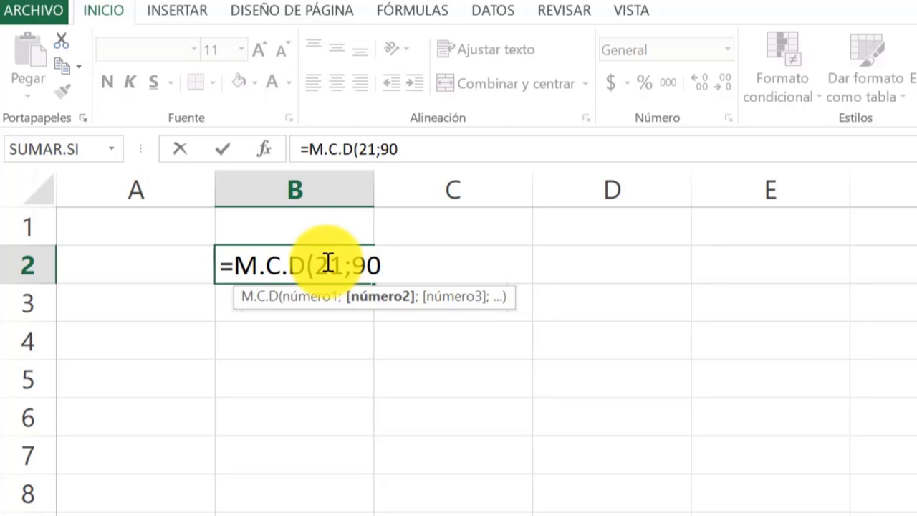
{"action": "type", "text": ")"}
{"action": "key", "text": "Return"}
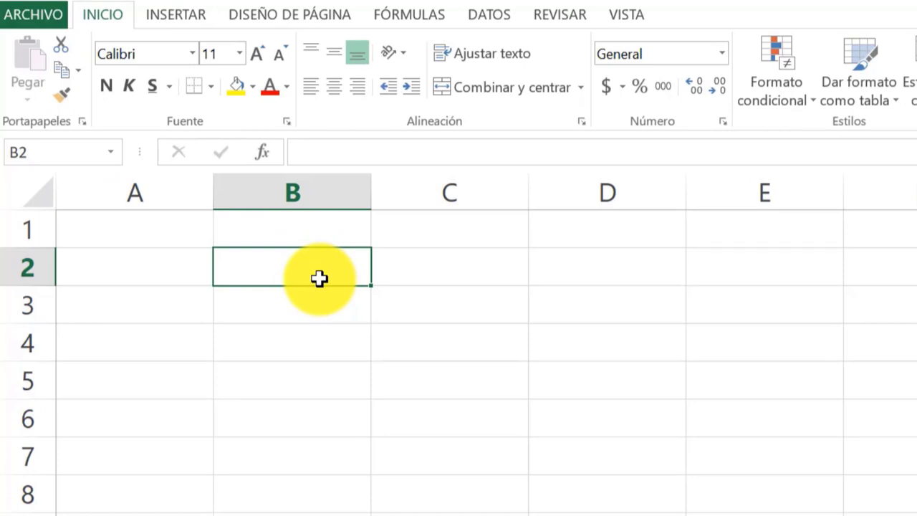
Type '=m.c.' in B2 and select M.C.M from the suggested functions
{"action": "type", "text": "="}
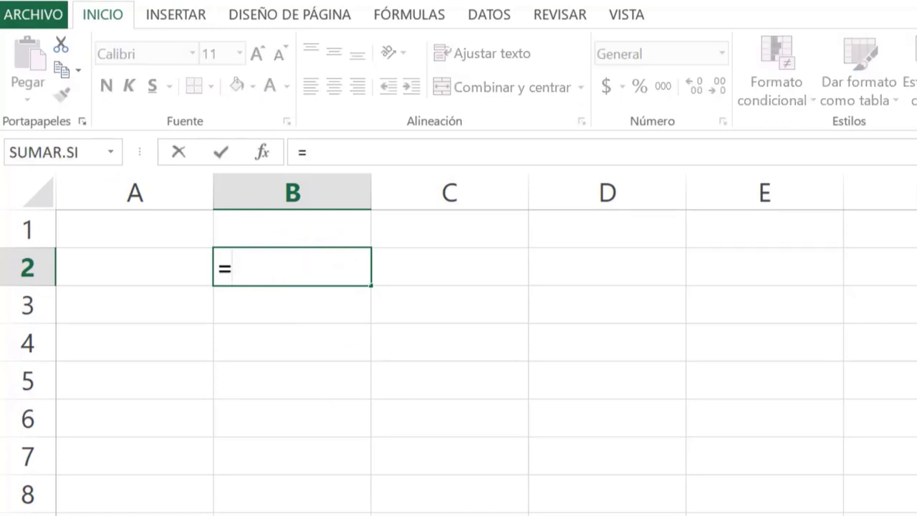
{"action": "type", "text": "m"}
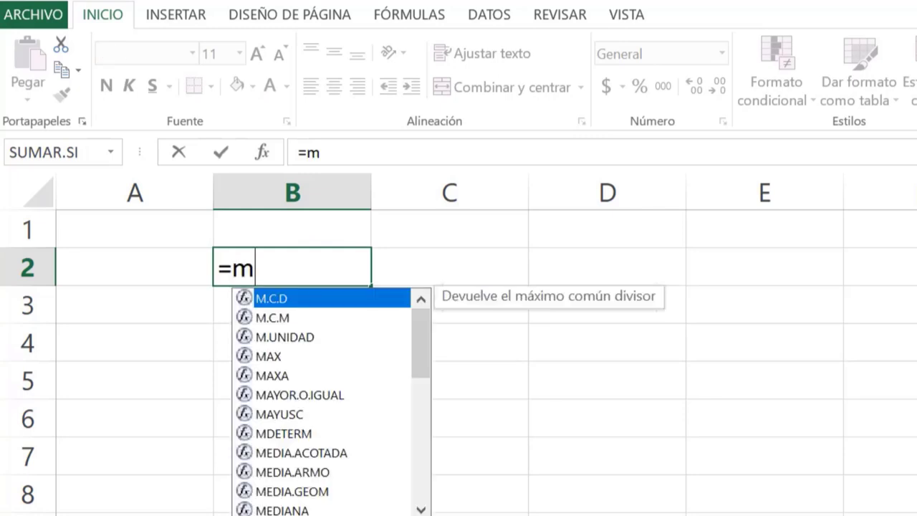
{"action": "type", "text": ".c"}
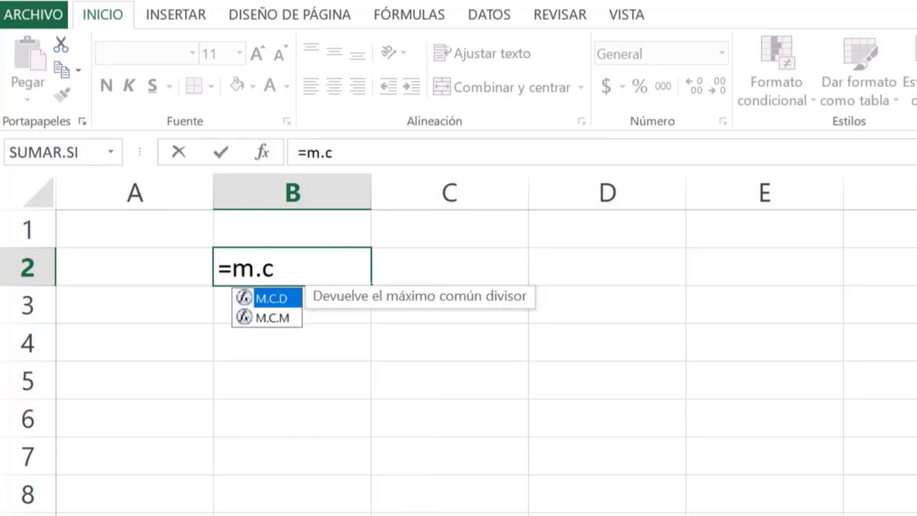
{"action": "type", "text": "."}
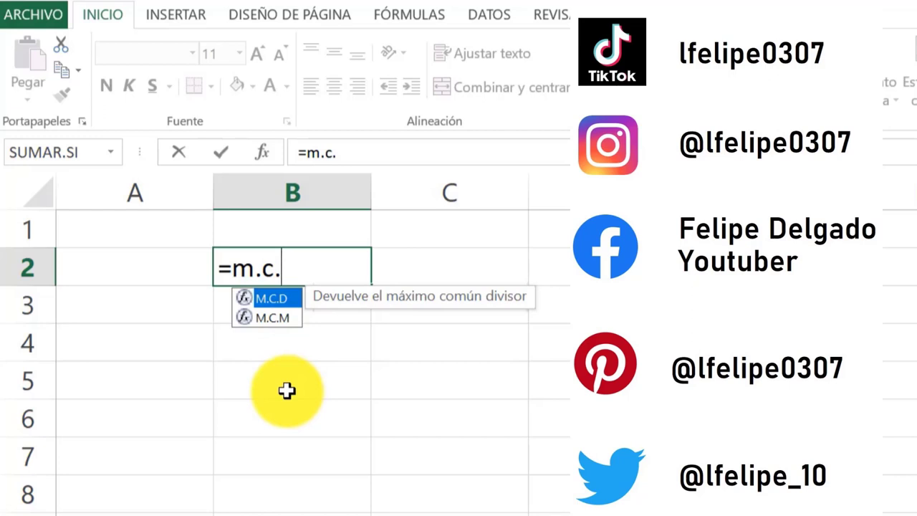
{"action": "left_click", "coordinate": [291, 319]}
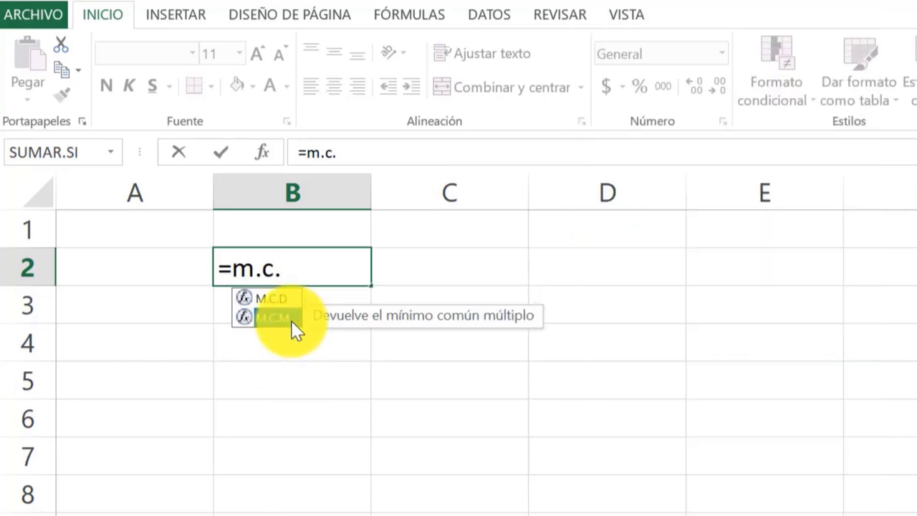
Insert M.C.M into B2's formula with the arguments 25;30
{"action": "double_click", "coordinate": [292, 319]}
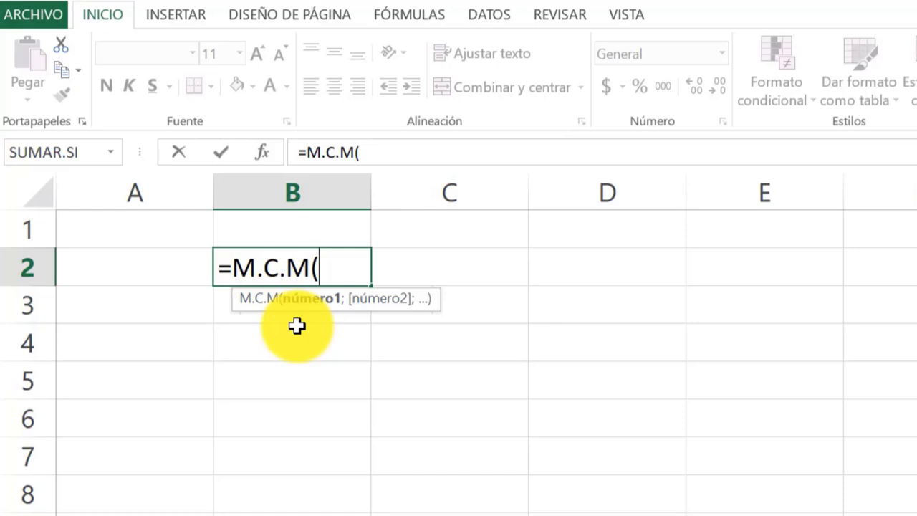
{"action": "type", "text": "25"}
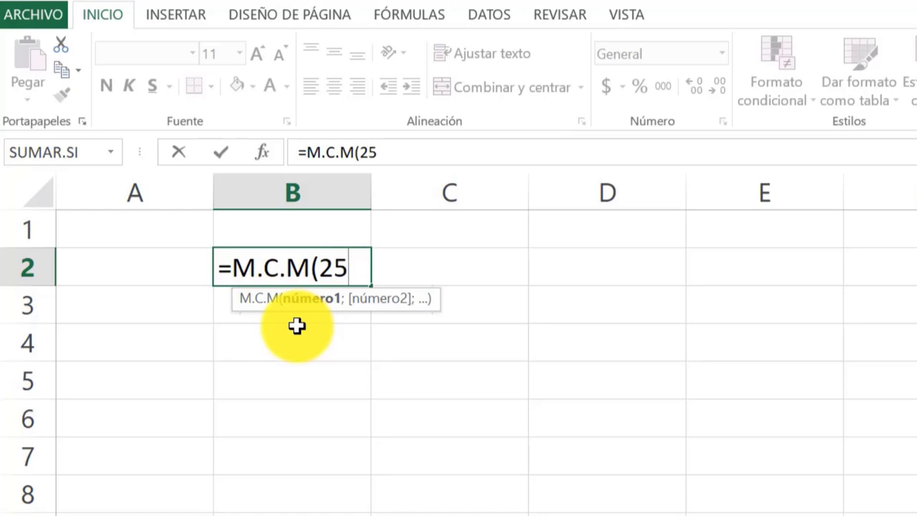
{"action": "type", "text": ";"}
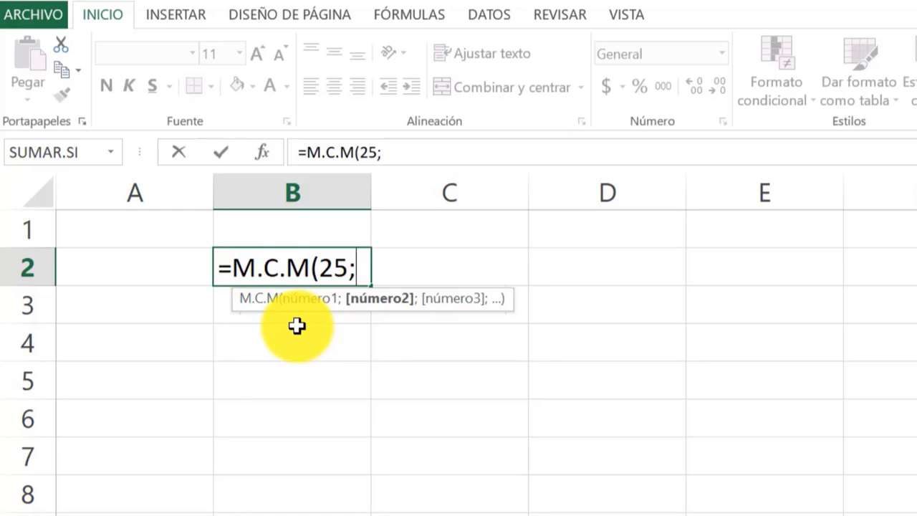
{"action": "type", "text": "30"}
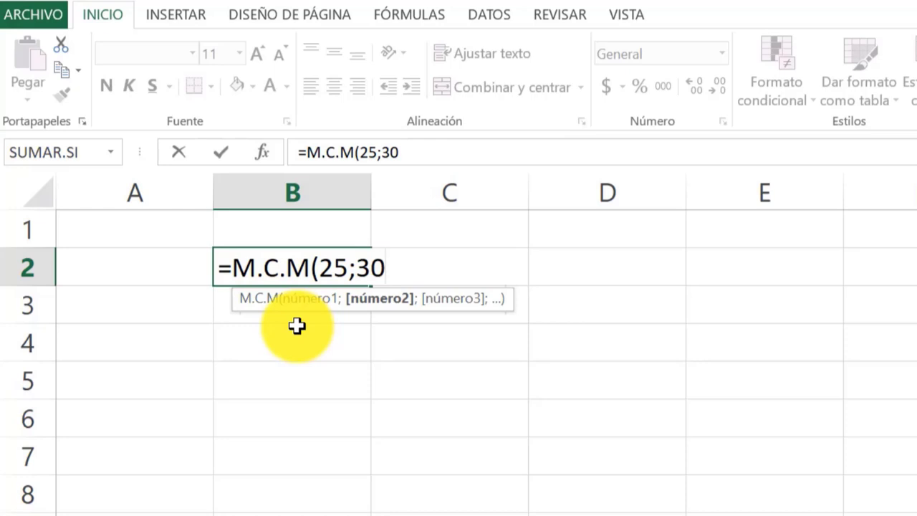
Close the parenthesis and commit =M.C.M(25;30), so B2 shows 150
{"action": "type", "text": ")"}
{"action": "key", "text": "Return"}
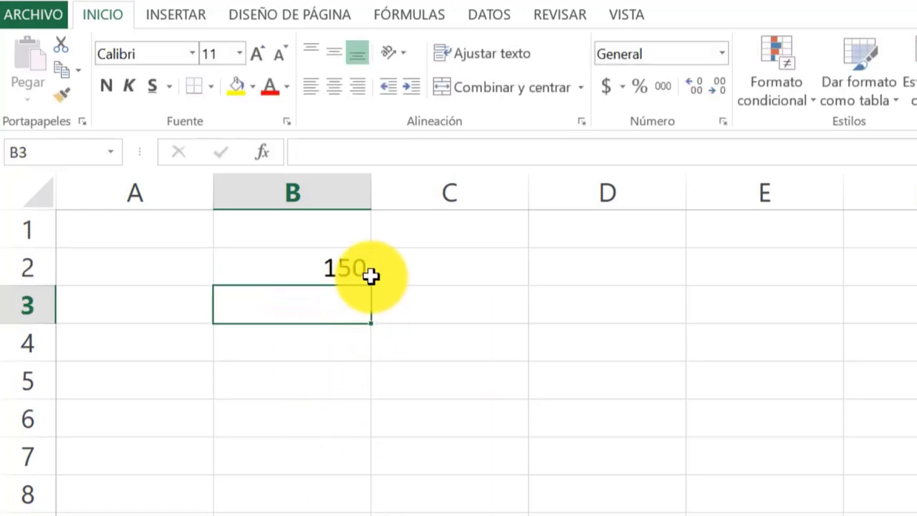